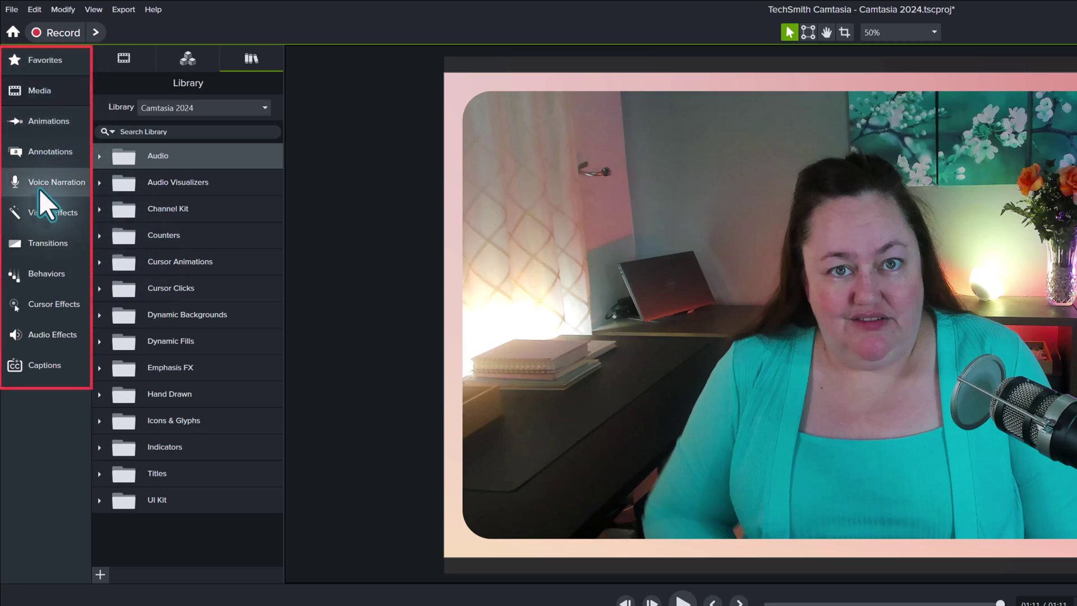
# - Move Cursor Effects and then Captions up the tools list to sit directly below Media
pyautogui.moveTo(42, 311); pyautogui.dragTo(45, 123)
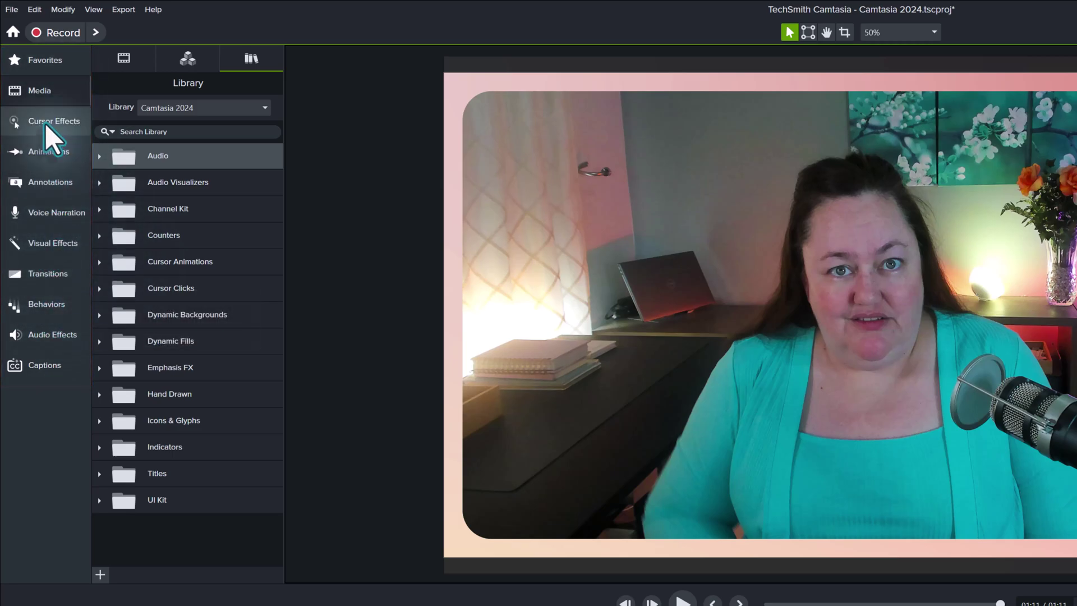
pyautogui.moveTo(45, 371); pyautogui.dragTo(36, 117)
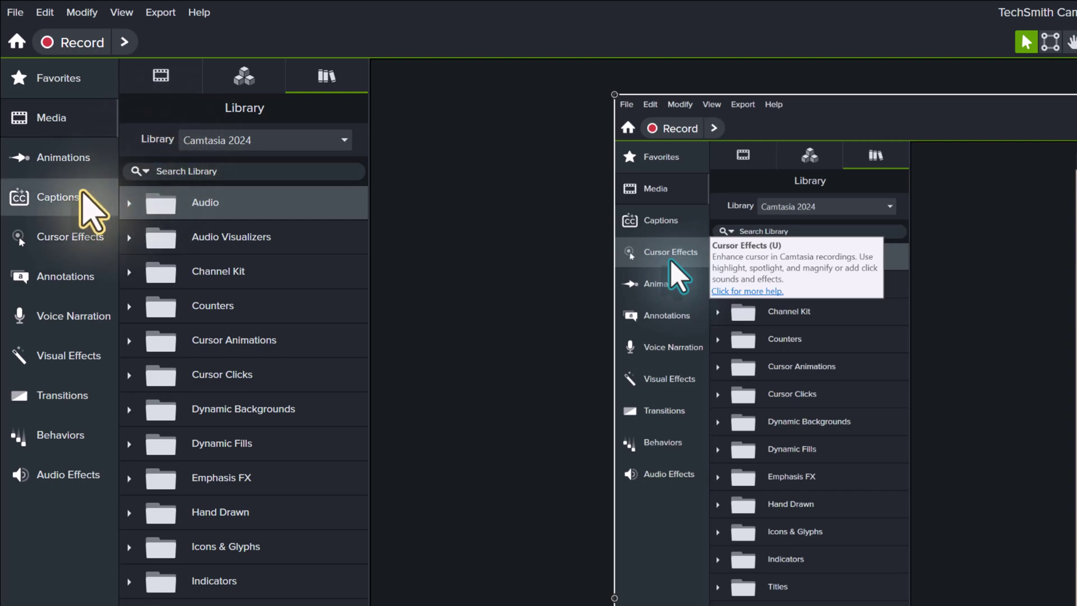
# - Show the Dynamic Caption Styles presets in the Captions tool
pyautogui.click(63, 197)
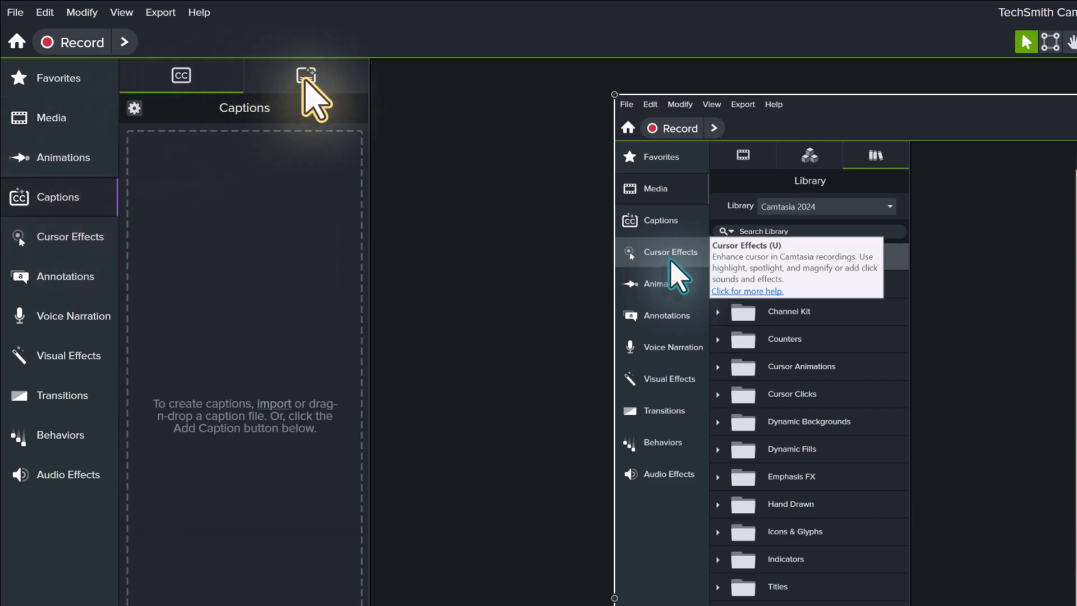
pyautogui.click(307, 78)
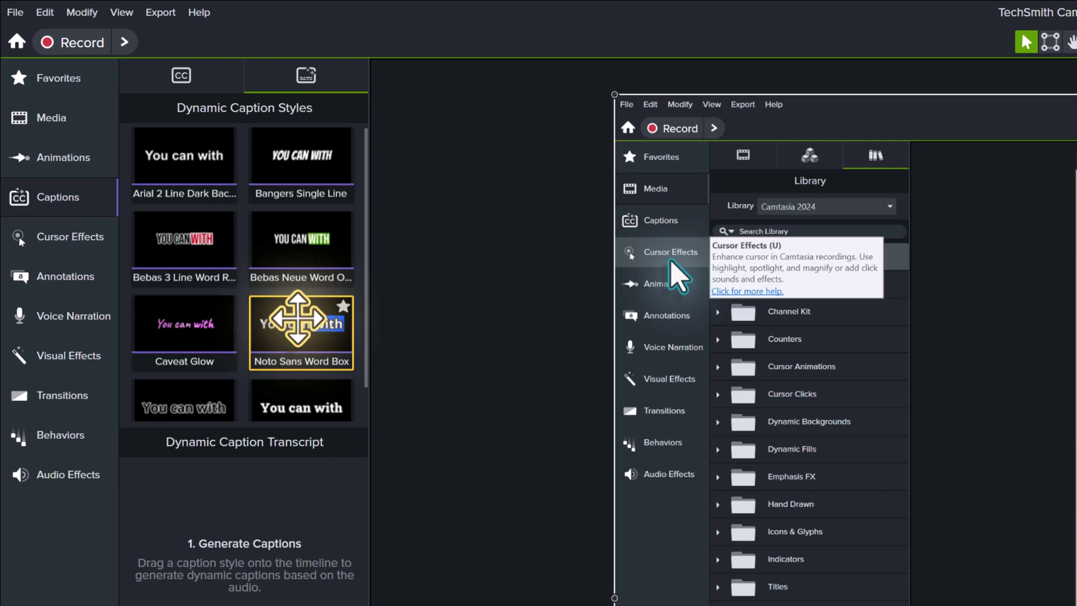
# - Drop the Noto Sans Word Box caption style onto Track 3 of the timeline
pyautogui.moveTo(297, 319); pyautogui.dragTo(761, 605)
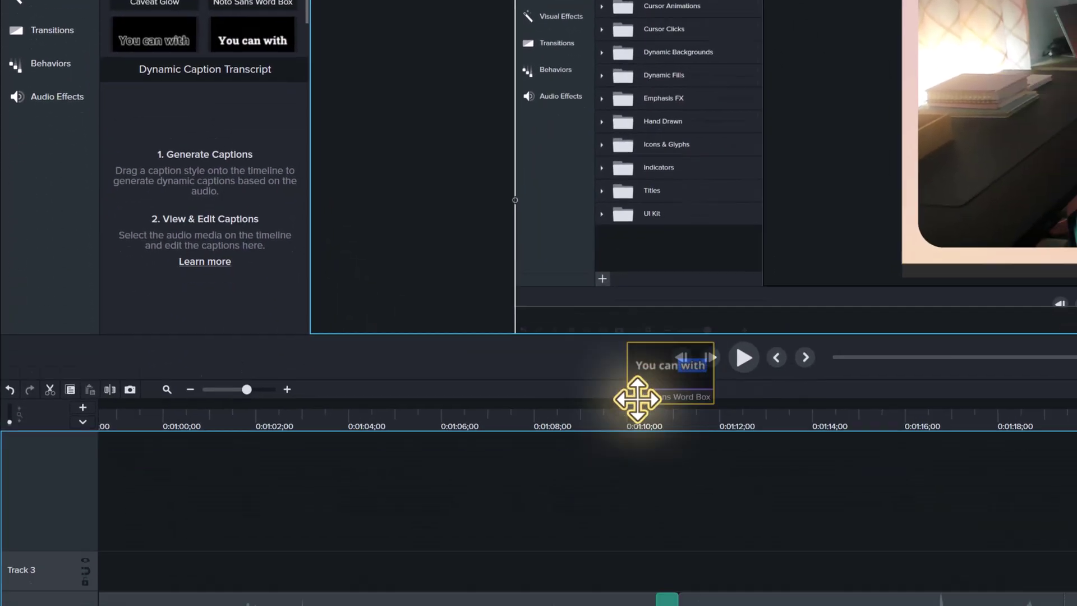
pyautogui.moveTo(637, 400); pyautogui.dragTo(128, 577)
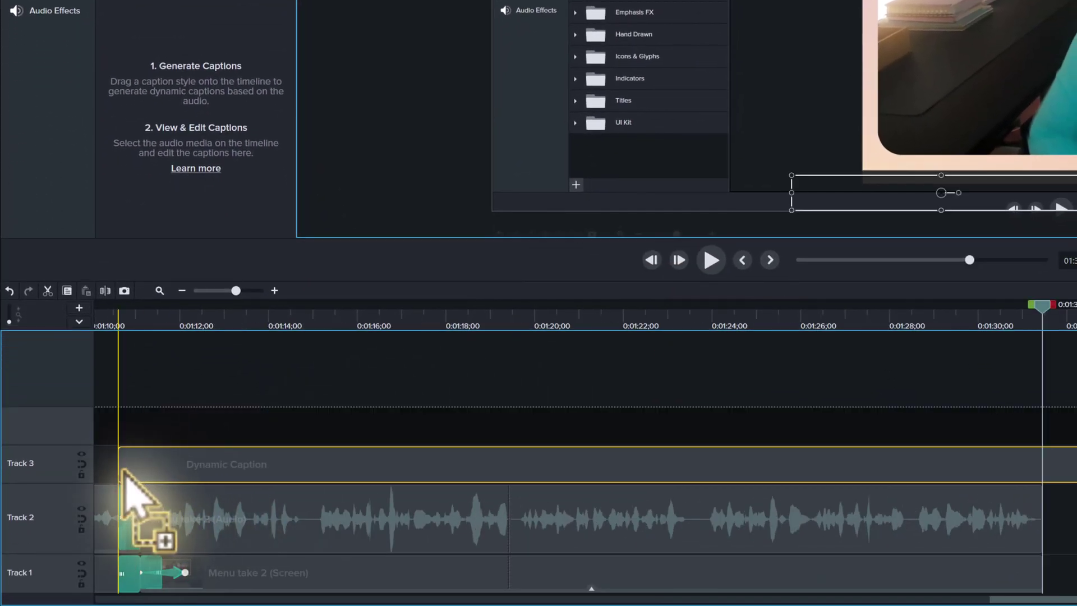
pyautogui.moveTo(123, 470); pyautogui.dragTo(120, 469)
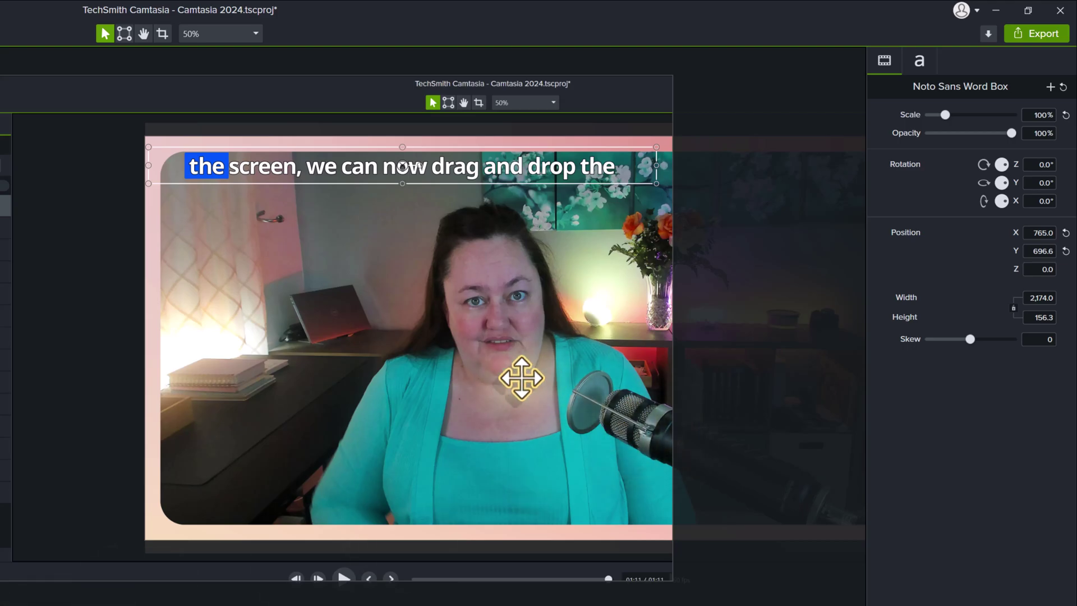
# - Show the caption's Text properties and check the font list, keeping Noto Sans
pyautogui.click(923, 61)
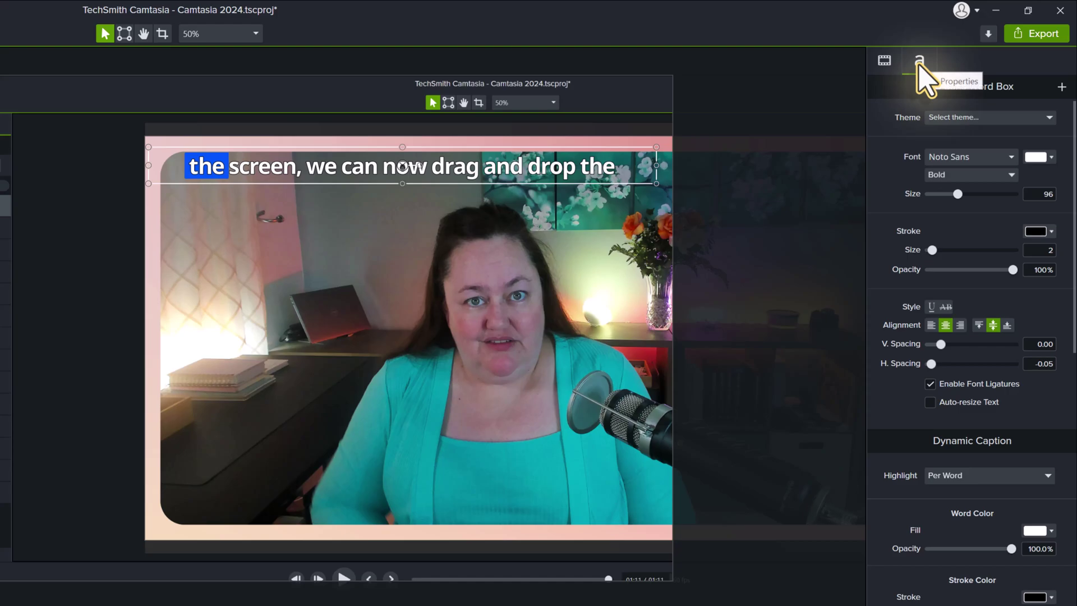
pyautogui.click(1011, 158)
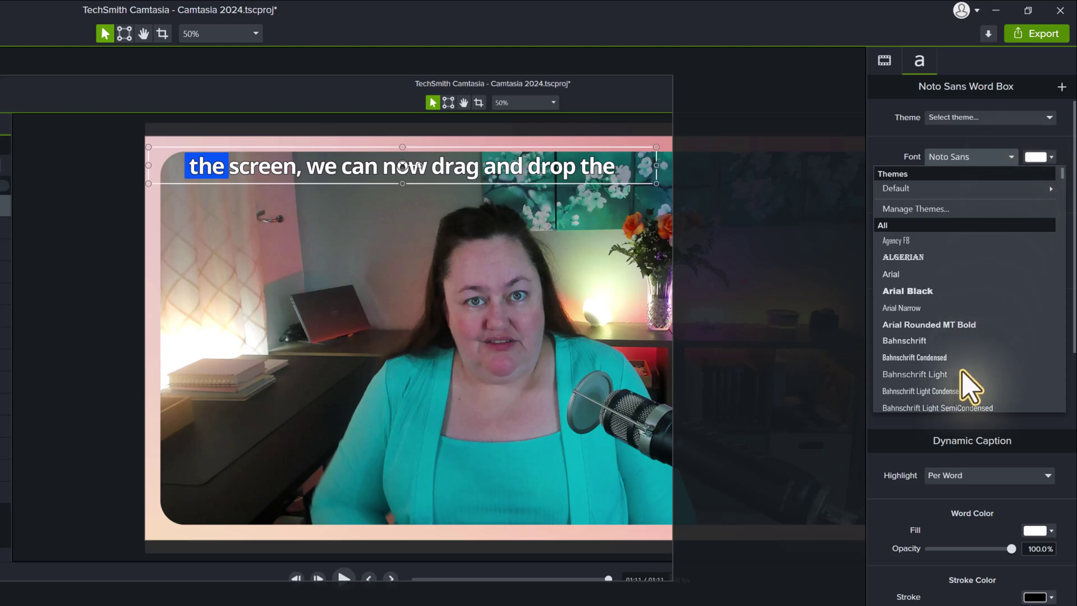
pyautogui.click(957, 443)
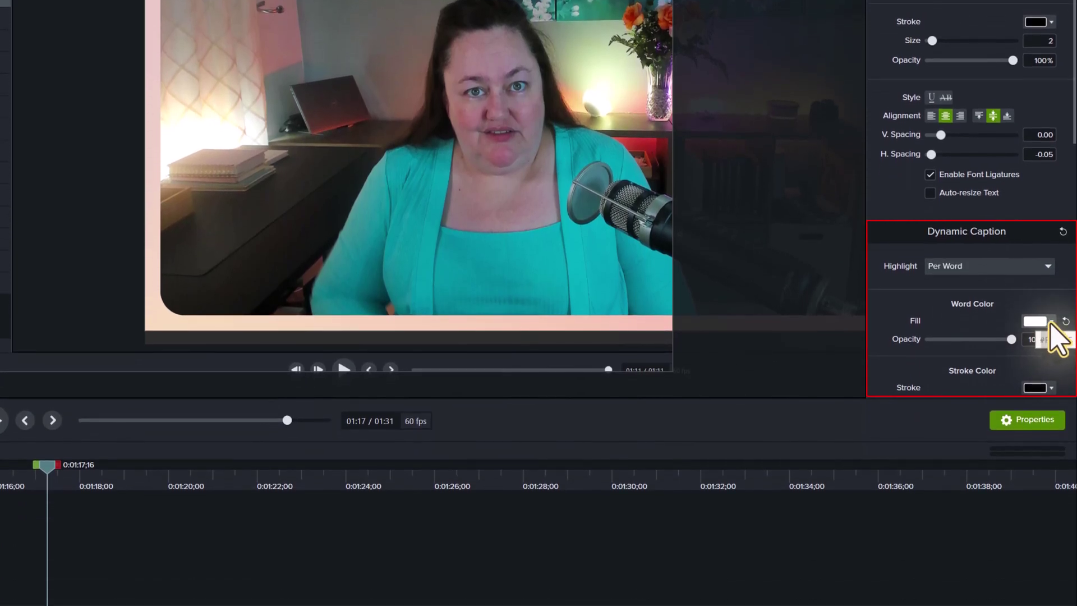
# - Set the Dynamic Caption word fill colour to the yellow swatch from My Colors
pyautogui.click(1052, 322)
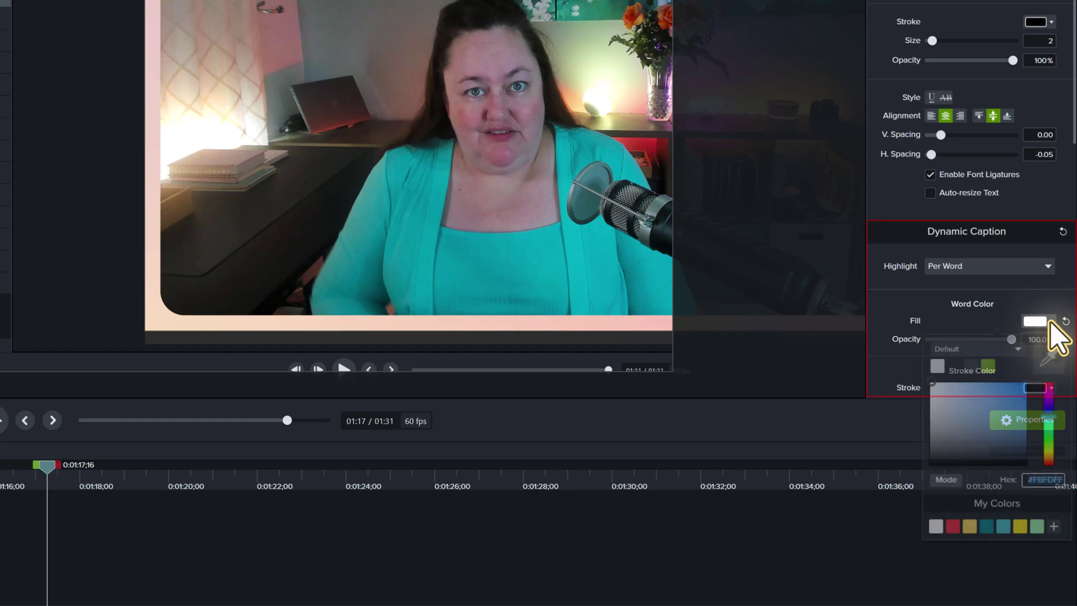
pyautogui.click(970, 526)
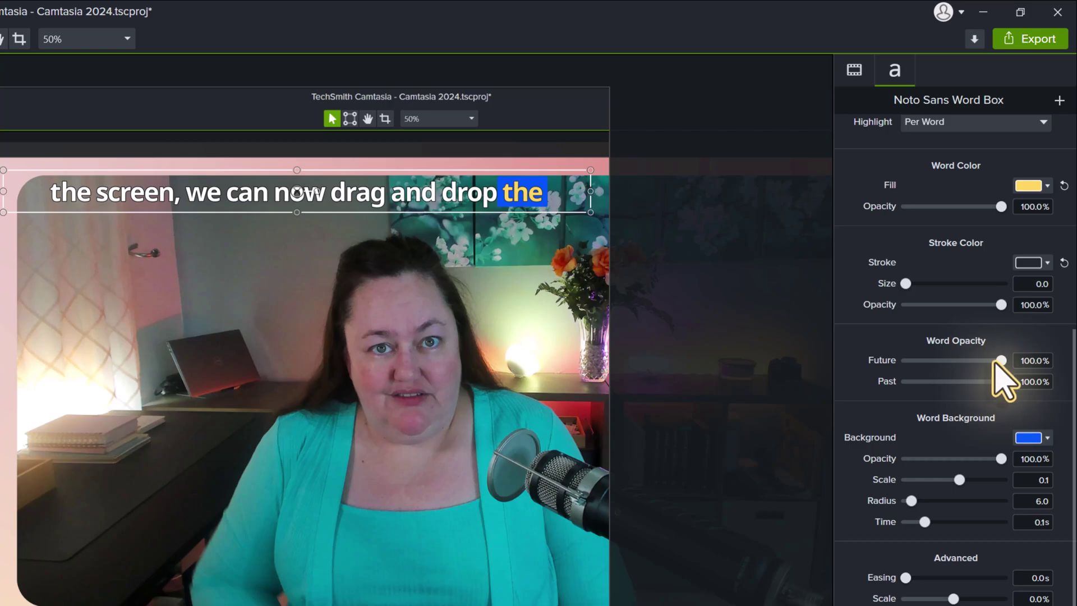
# - Set Future word opacity to 37.3% and Past word opacity to 43.5%
pyautogui.moveTo(995, 363); pyautogui.dragTo(939, 368)
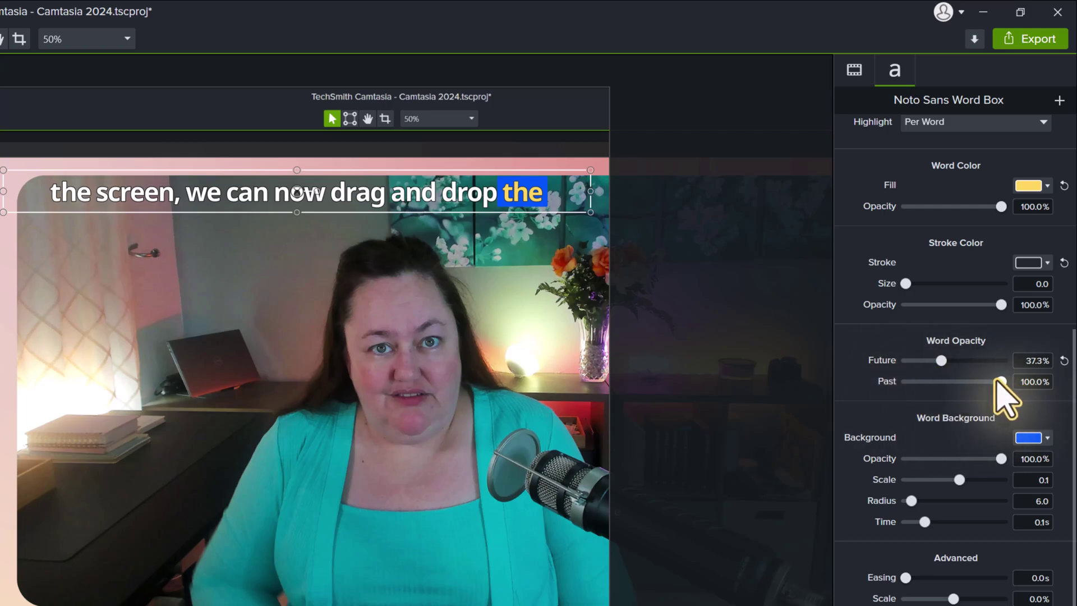
pyautogui.moveTo(1002, 382); pyautogui.dragTo(943, 388)
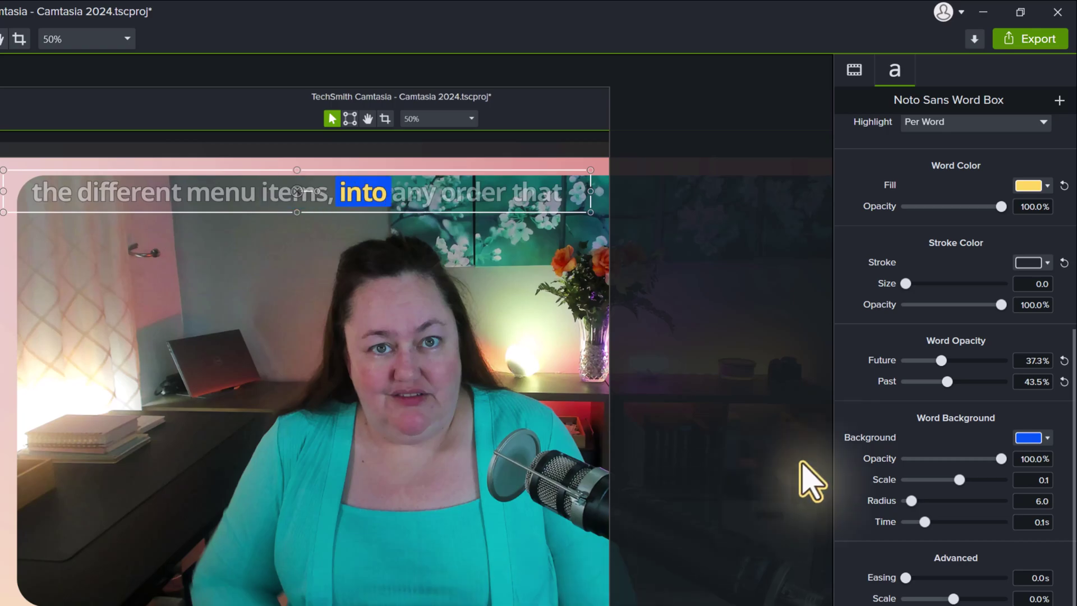
# - Set the Word Background colour to a teal sampled from the video with the eyedropper
pyautogui.scroll(-1, 909, 457)
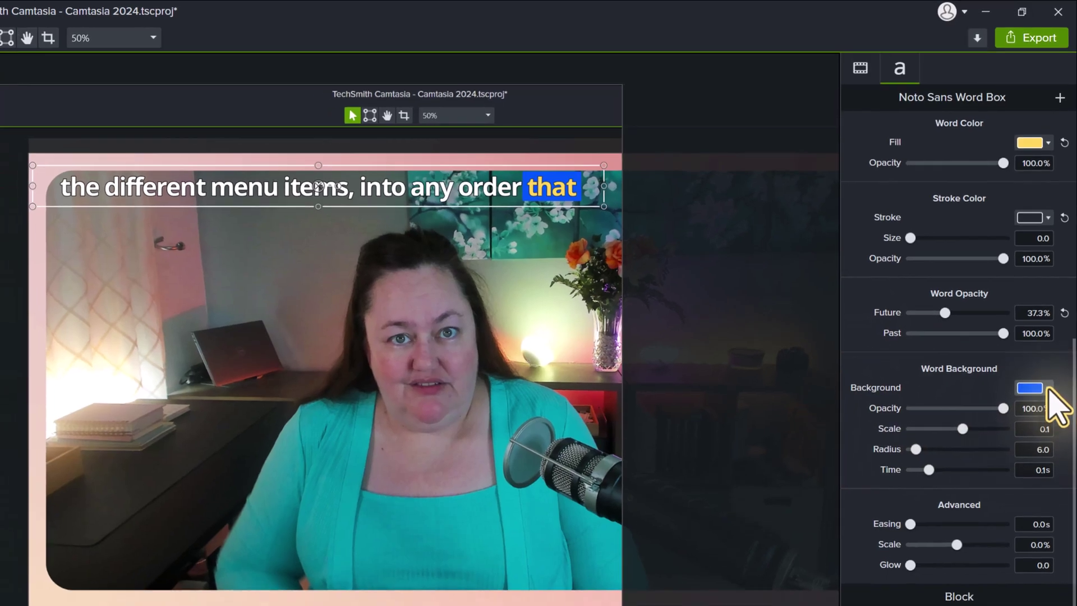
pyautogui.click(1047, 399)
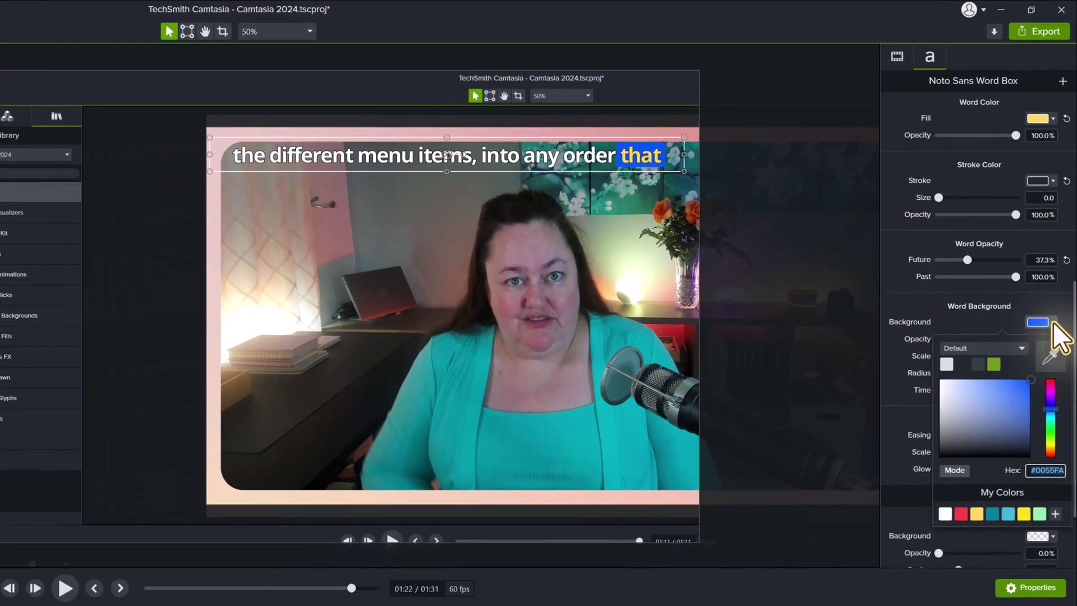
pyautogui.click(1044, 515)
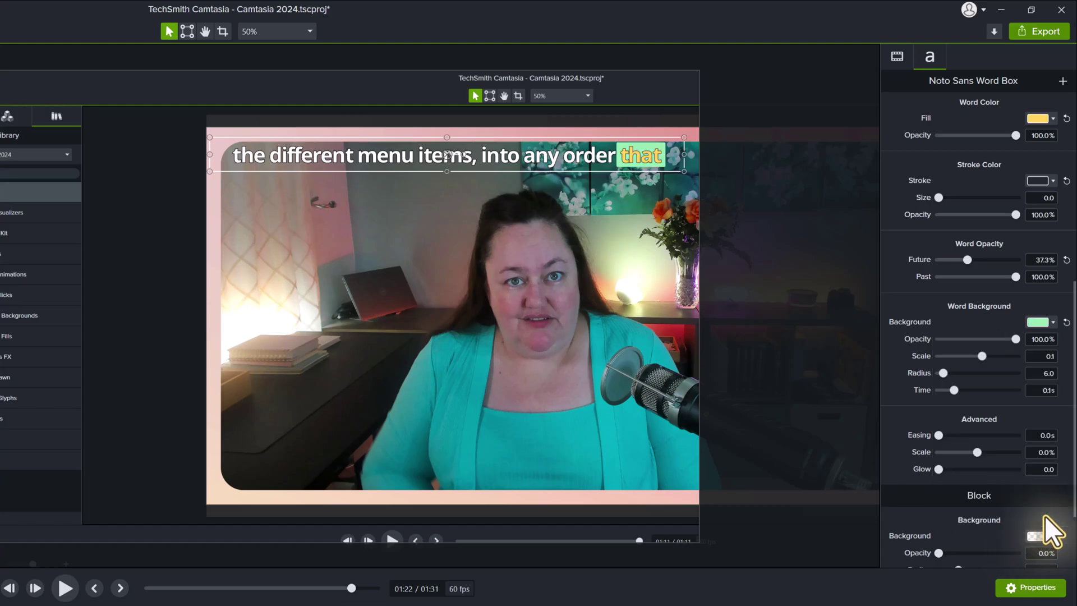
pyautogui.click(1049, 321)
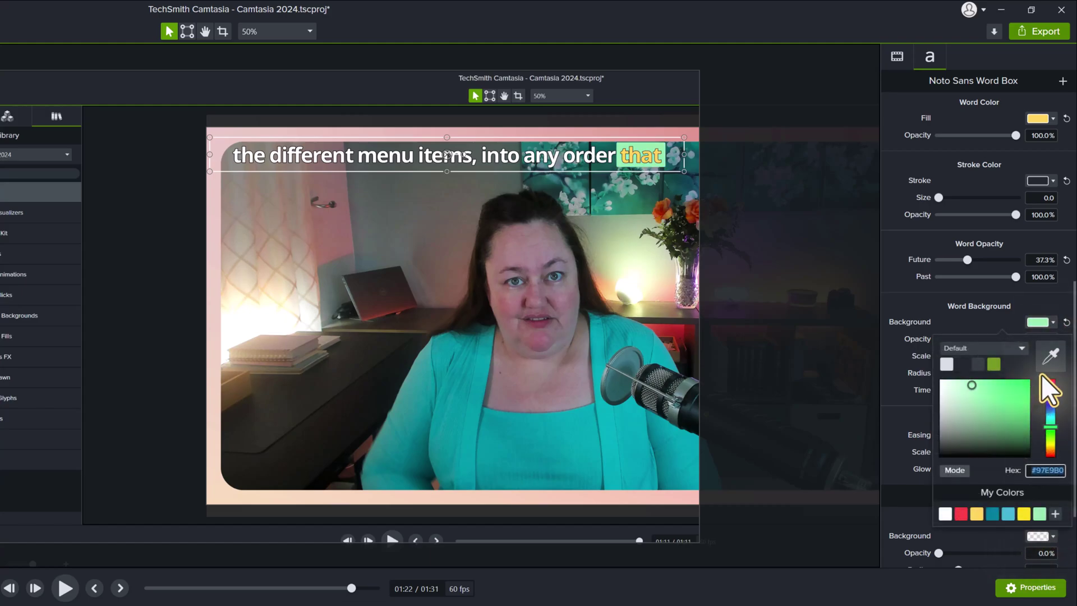
pyautogui.click(1052, 357)
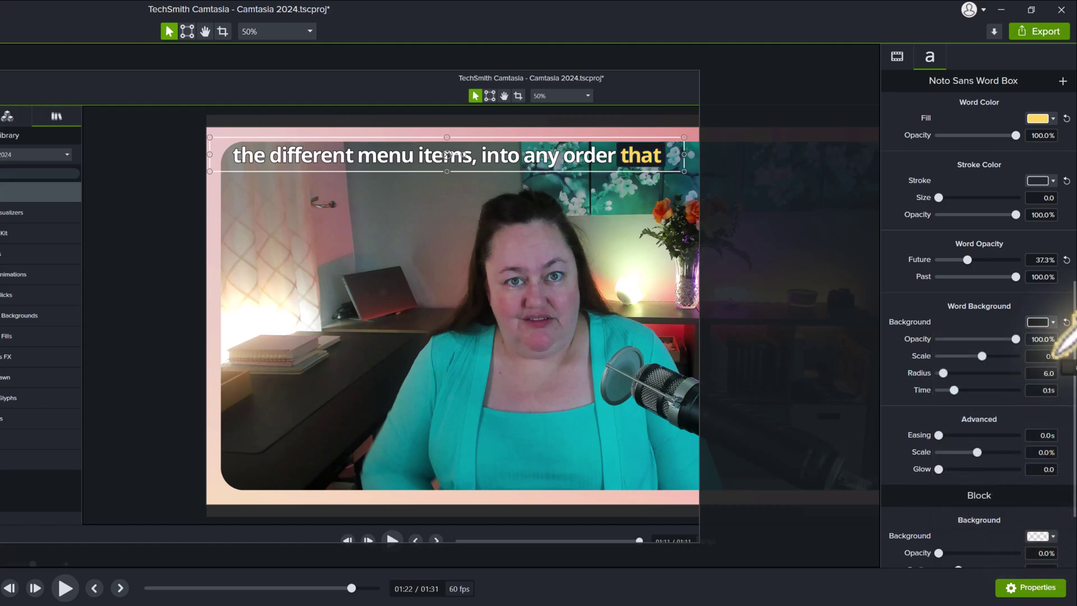
pyautogui.click(665, 215)
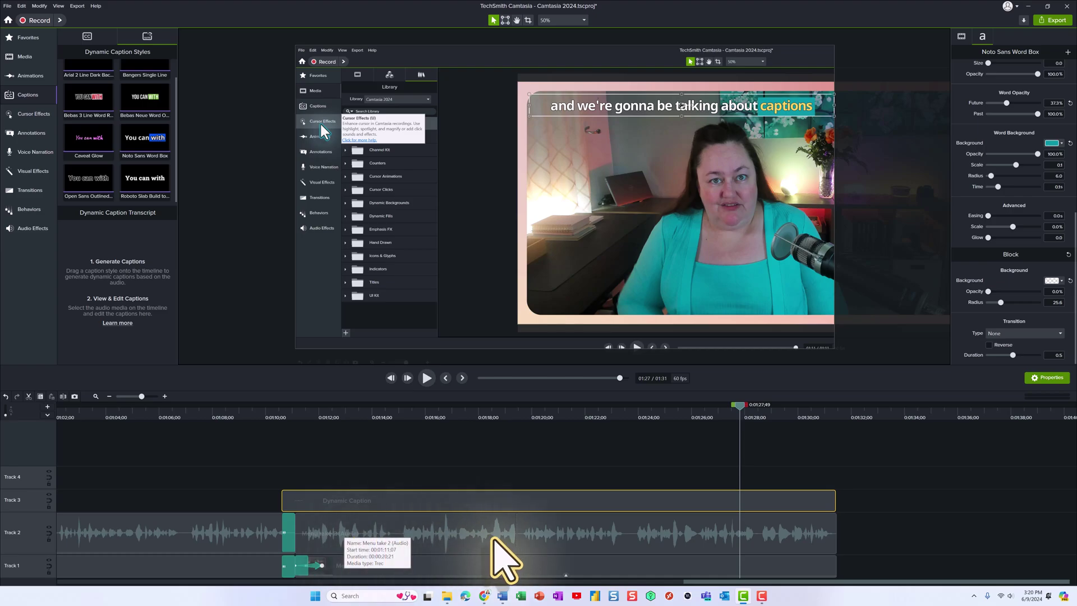
# - Select the narration audio and replace 'gonna' with 'going' in the caption transcript
pyautogui.click(492, 537)
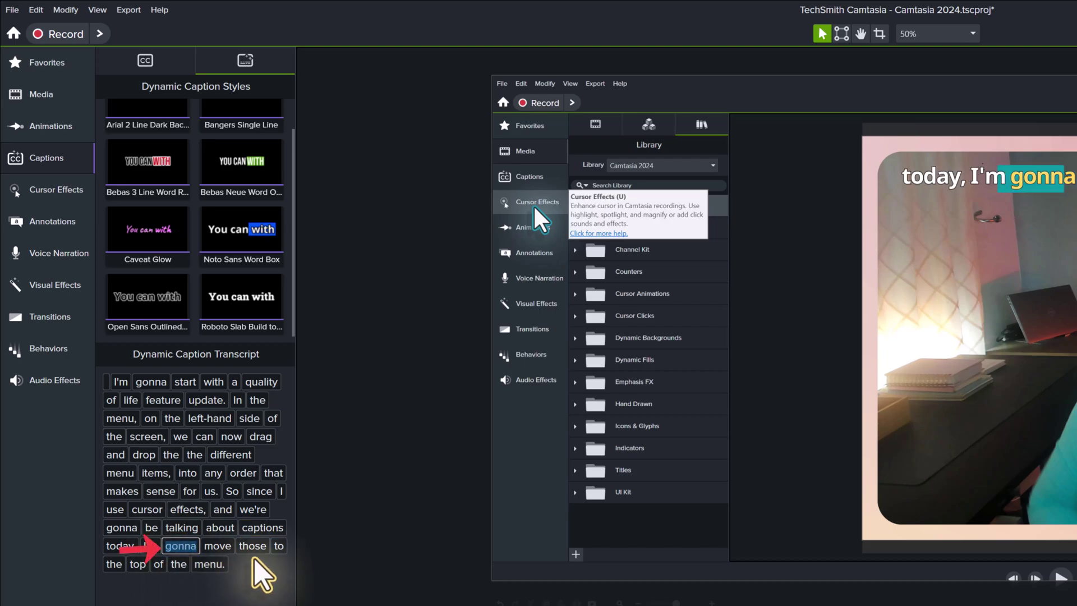
pyautogui.write('going')
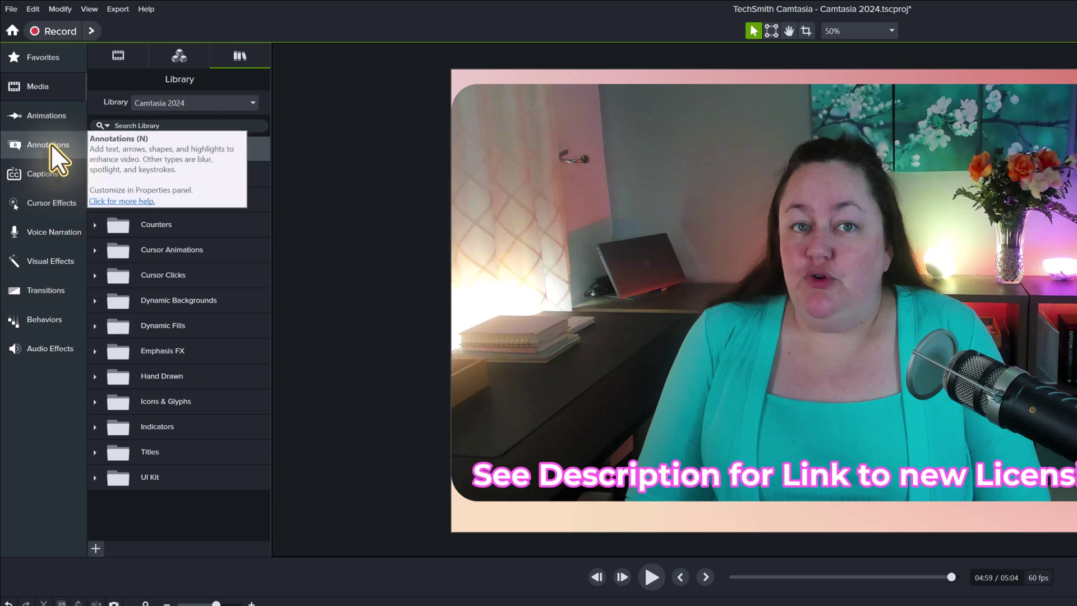
# - Show the Annotations callout styles and put the playhead at 05:04, after the video ends
pyautogui.click(52, 144)
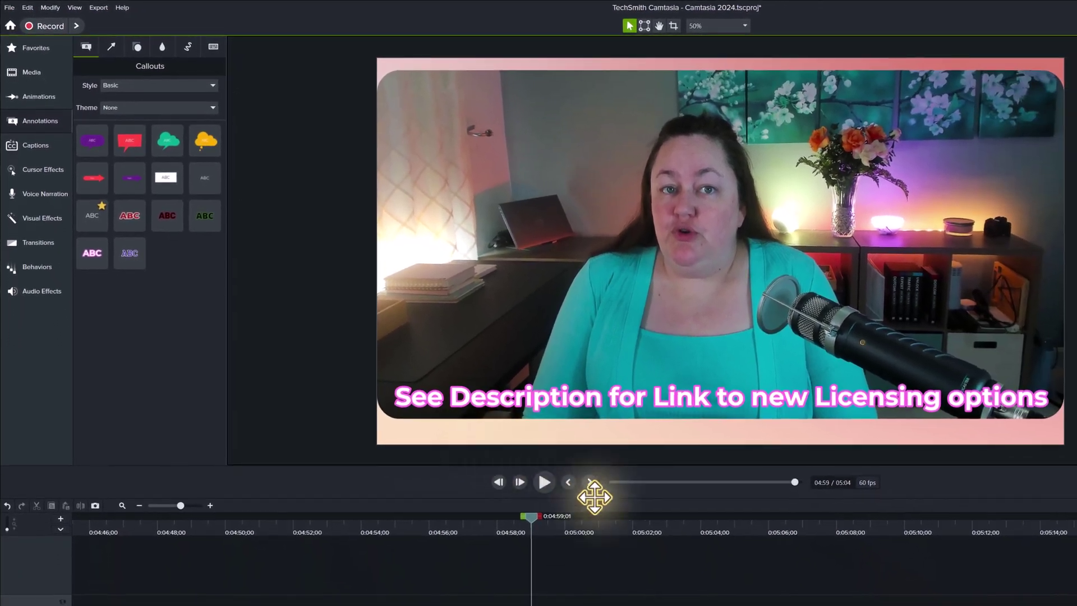
pyautogui.click(715, 570)
pyautogui.click(708, 574)
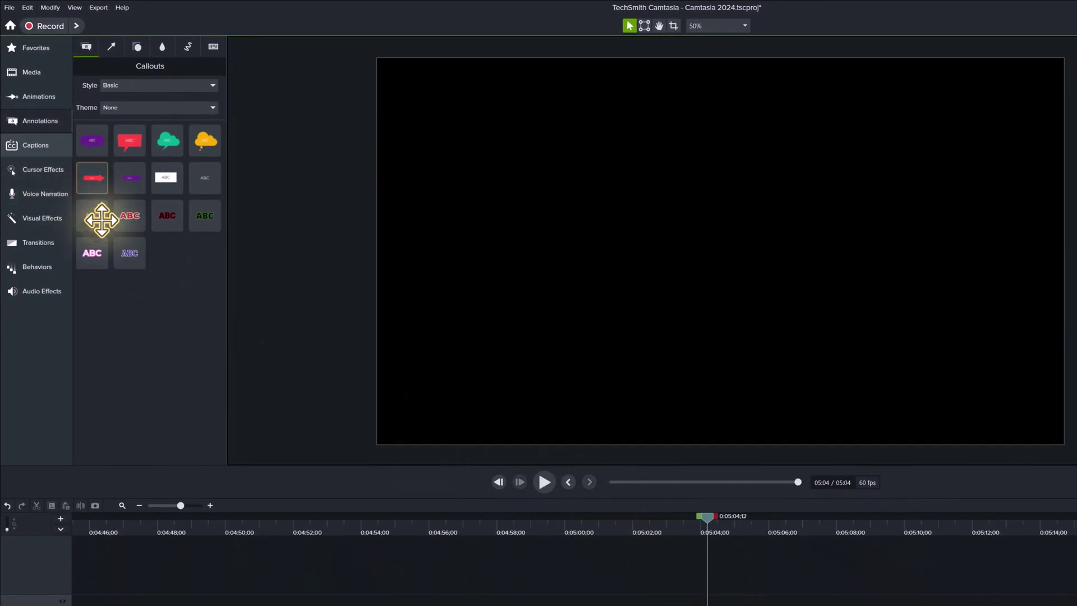
# - Add a pink ABC text callout reading 'I like this on'
pyautogui.moveTo(94, 253)
pyautogui.mouseDown()
pyautogui.moveTo(645, 348)
pyautogui.moveTo(642, 313)
pyautogui.moveTo(875, 365)
pyautogui.moveTo(953, 339)
pyautogui.mouseUp()
pyautogui.doubleClick(806, 315)
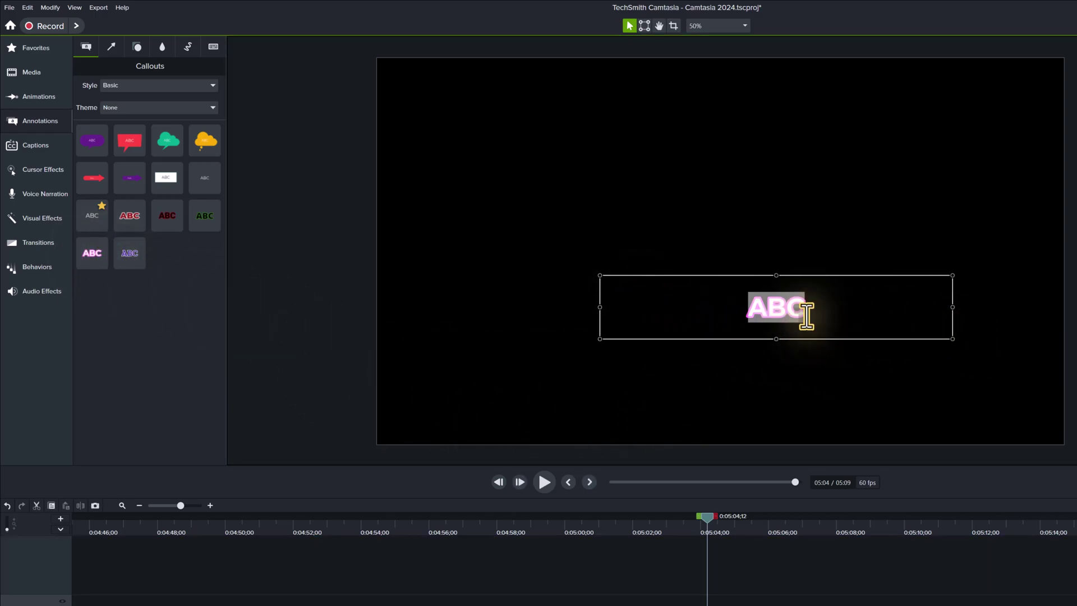
pyautogui.write('I like')
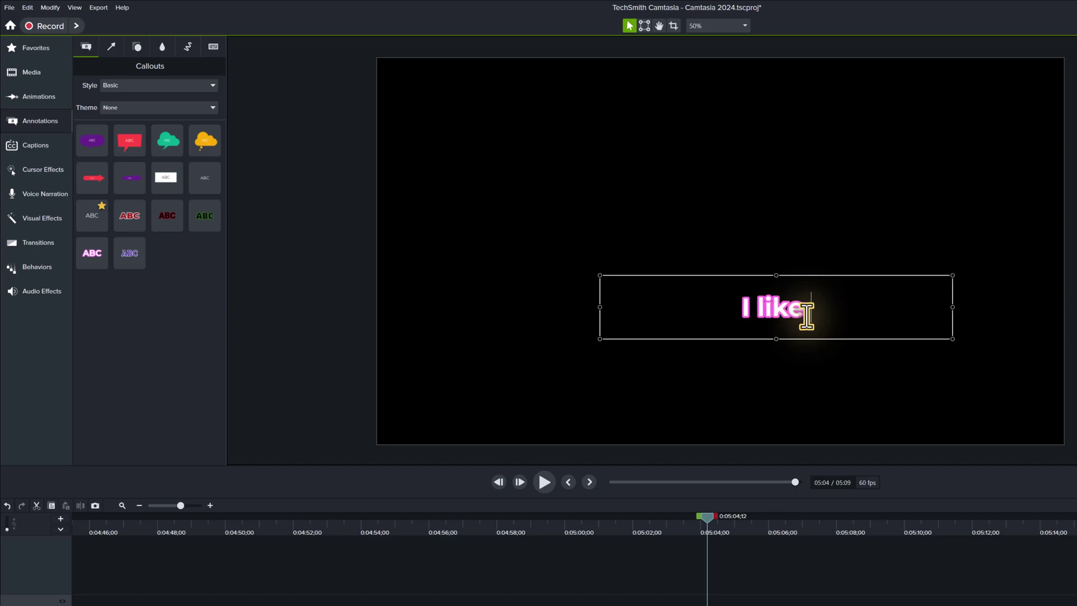
pyautogui.write(' this on')
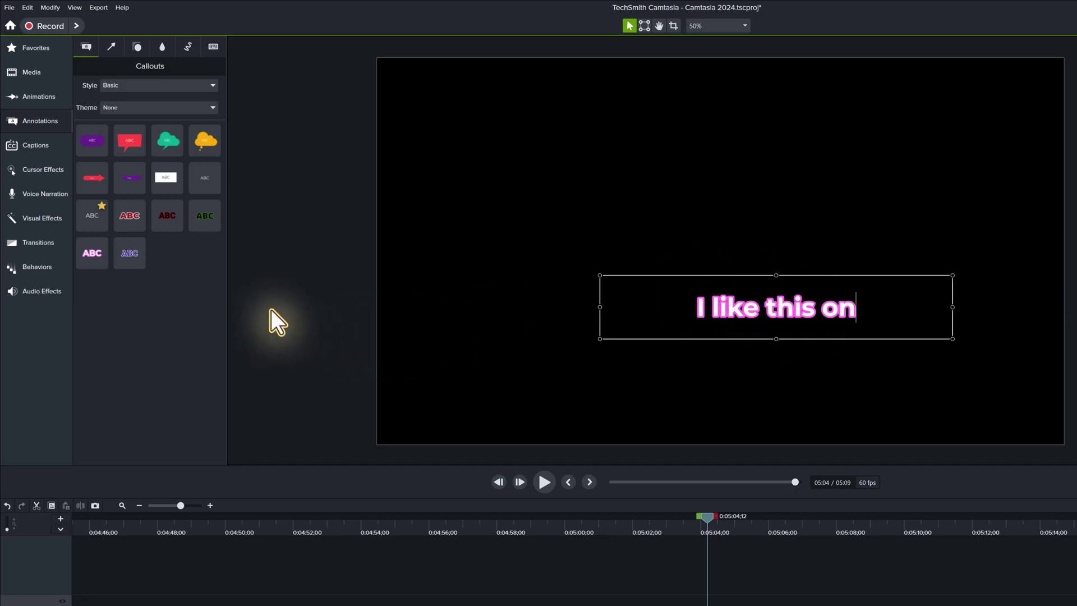
# - Add a red outlined callout below it reading 'Maybe this one' and reselect it
pyautogui.moveTo(134, 222); pyautogui.dragTo(630, 404)
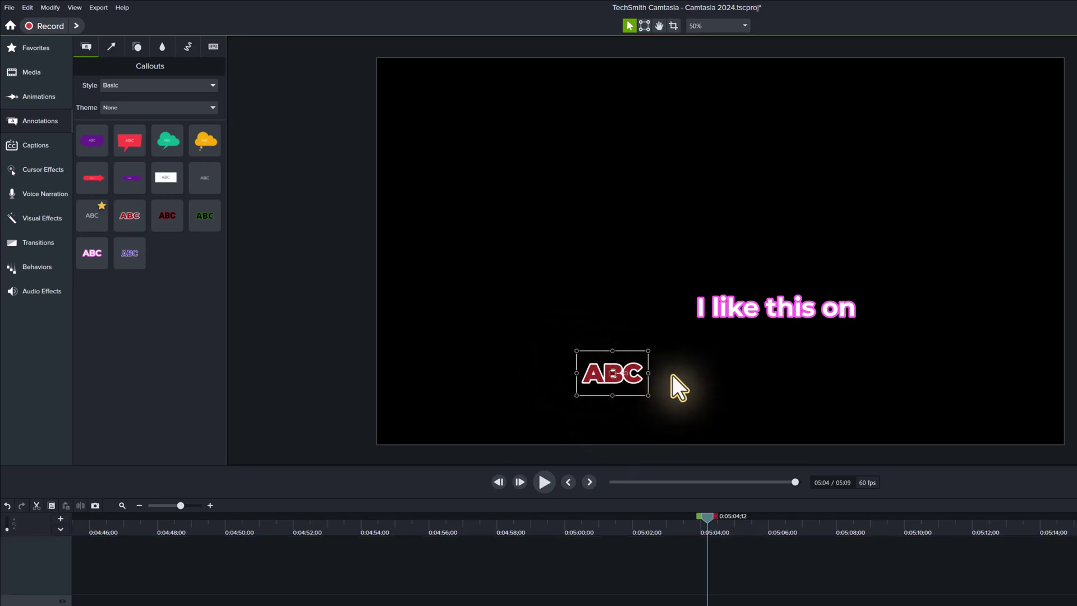
pyautogui.doubleClick(751, 375)
pyautogui.write('Maybe this one')
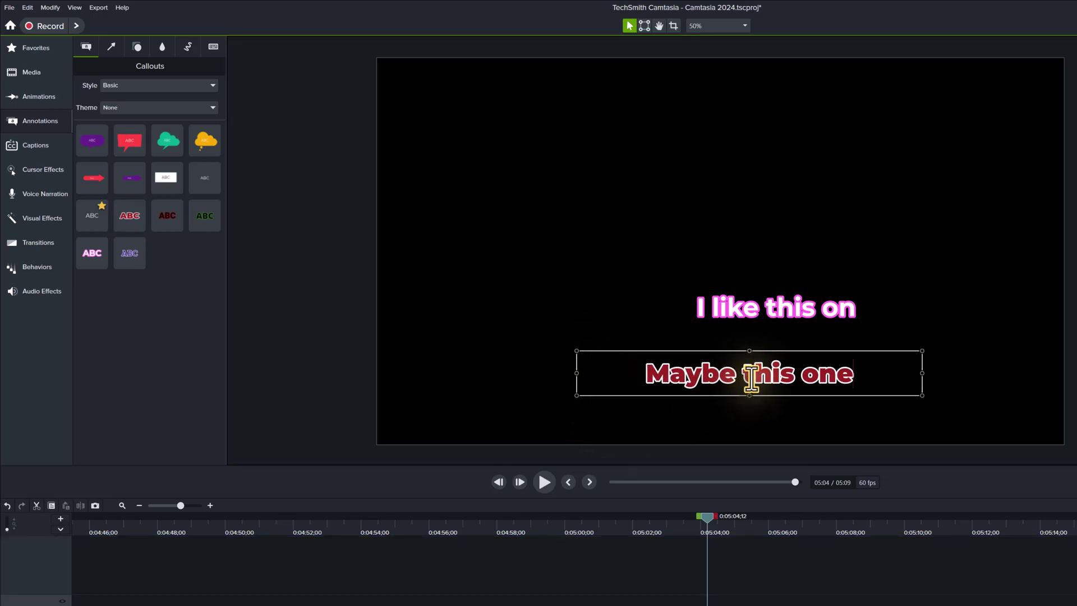
pyautogui.click(813, 413)
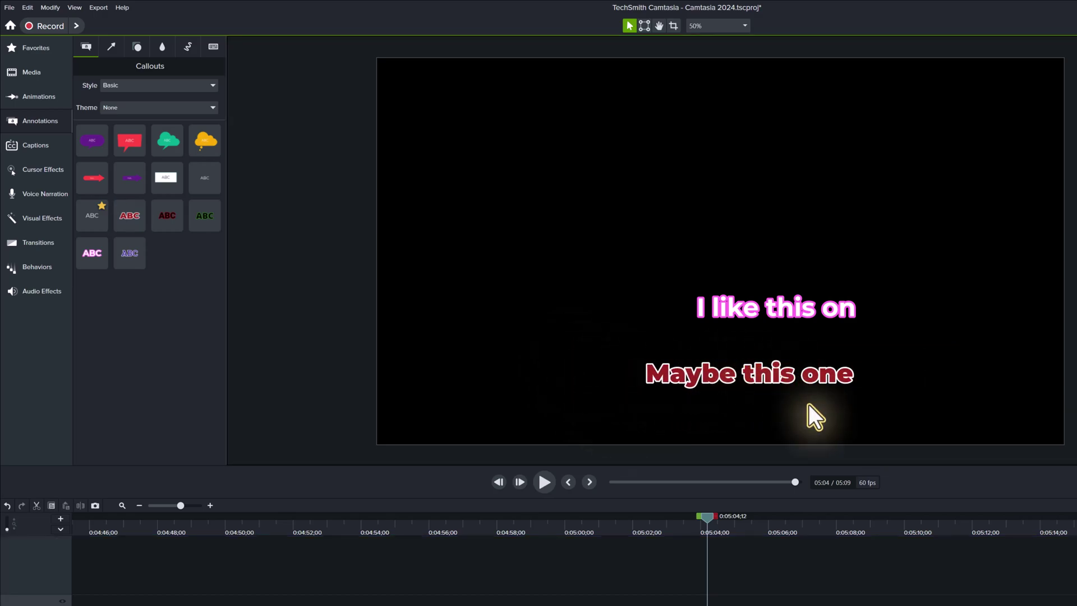
pyautogui.click(796, 373)
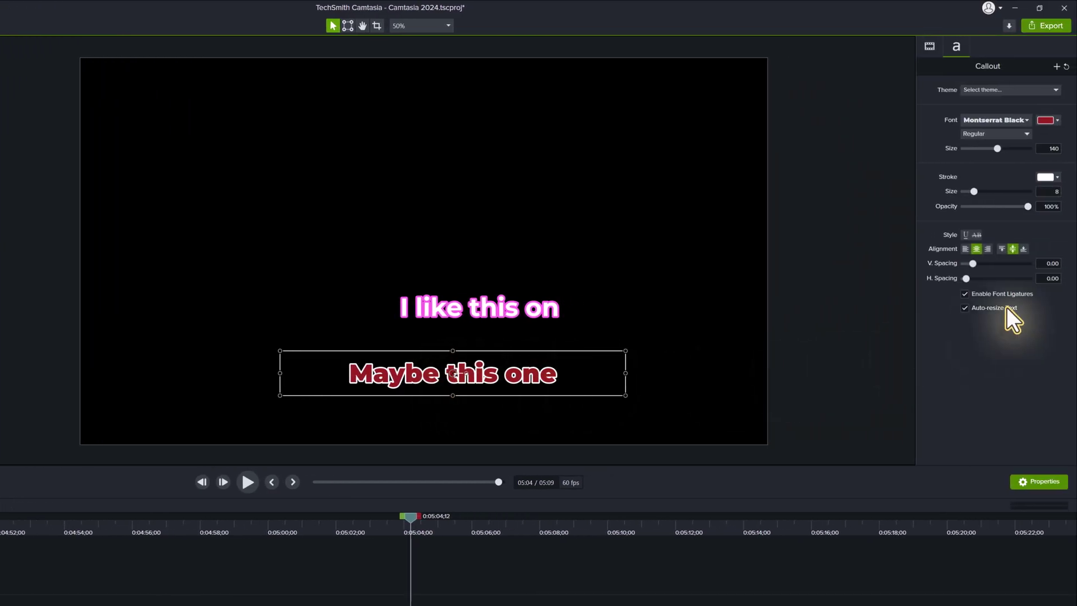
# - Open the font colour picker for the 'Maybe this one' callout, currently #992121 Montserrat Black
pyautogui.click(1058, 120)
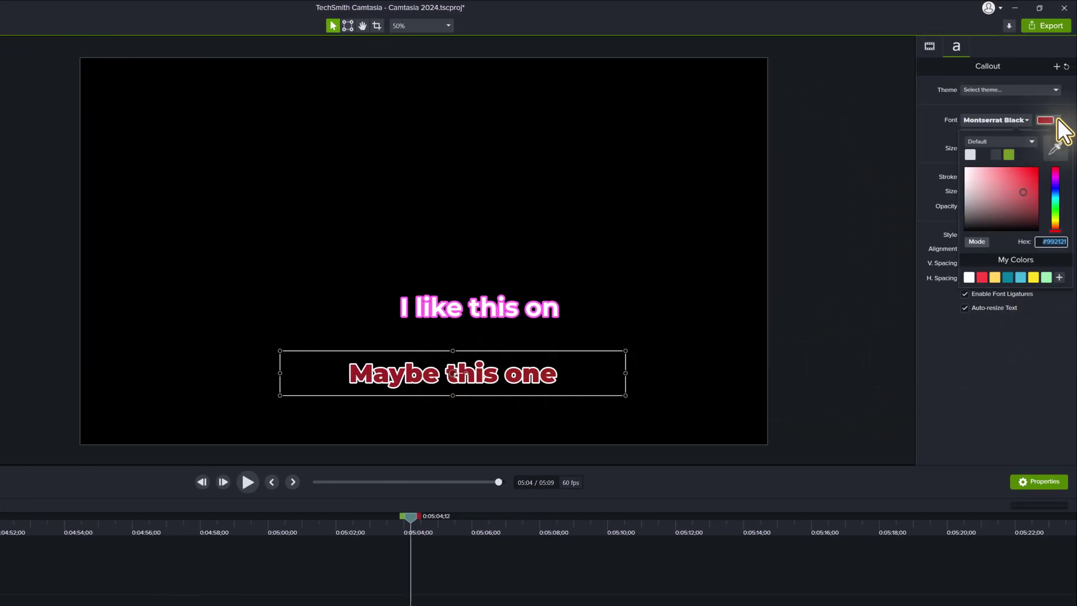